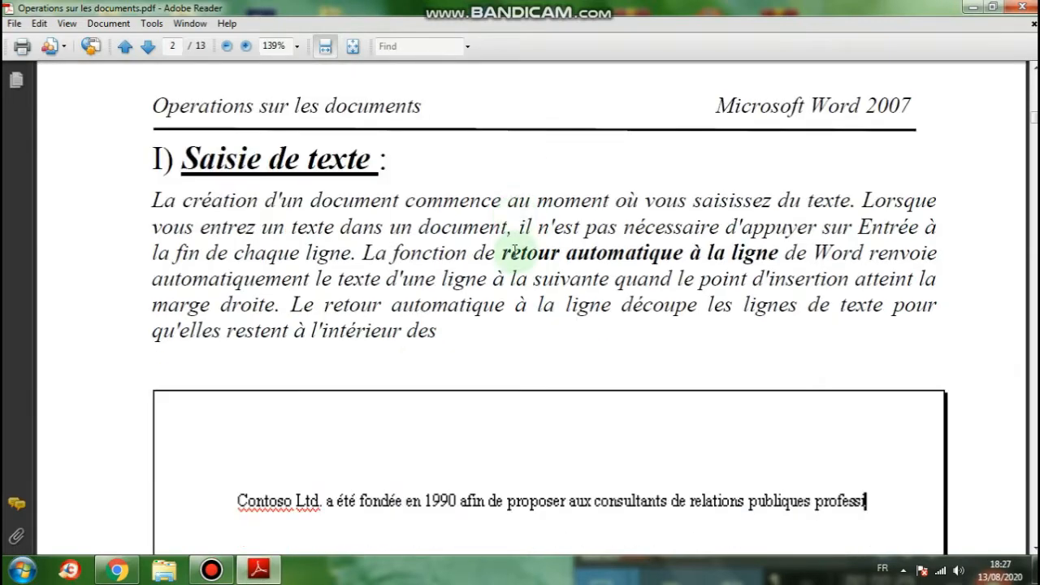
# Look through the first pages of the open PDF "Operations sur les documents" and close it
pyautogui.scroll(-15, 516, 254)
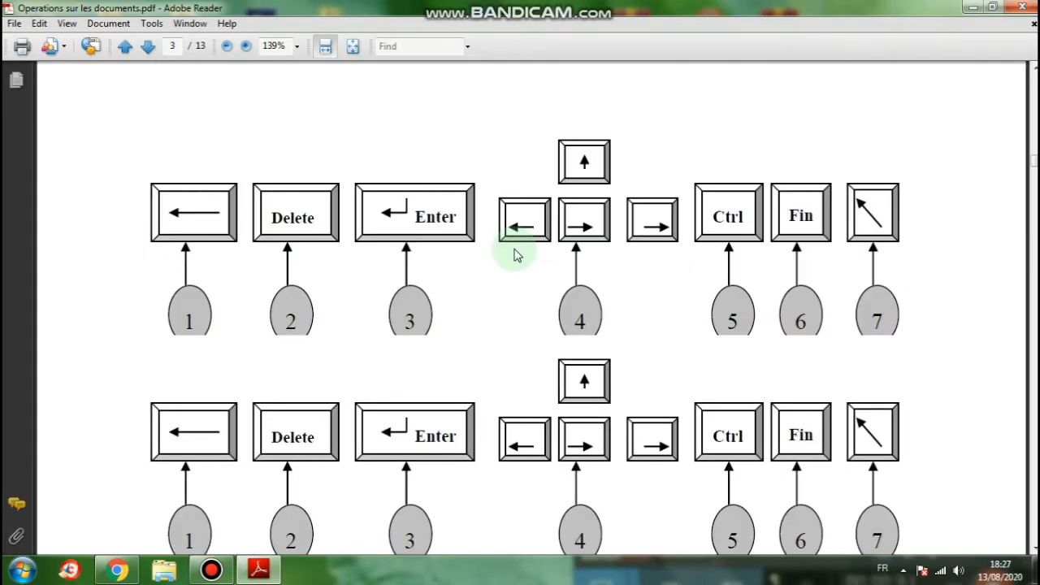
pyautogui.click(1024, 8)
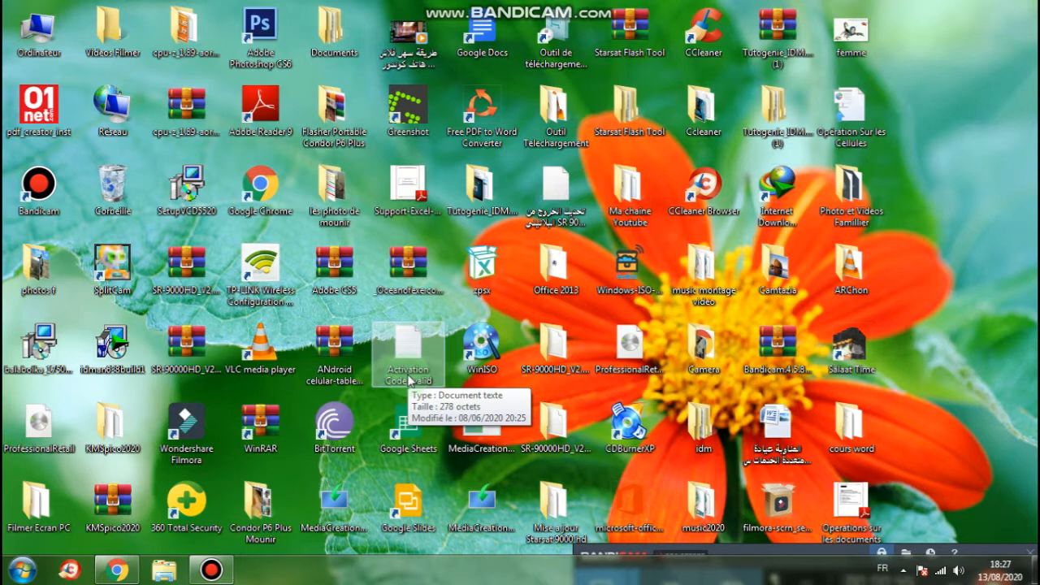
# Switch to Chrome, go to ilovepdf.com and dismiss the translation and language prompts
pyautogui.click(116, 571)
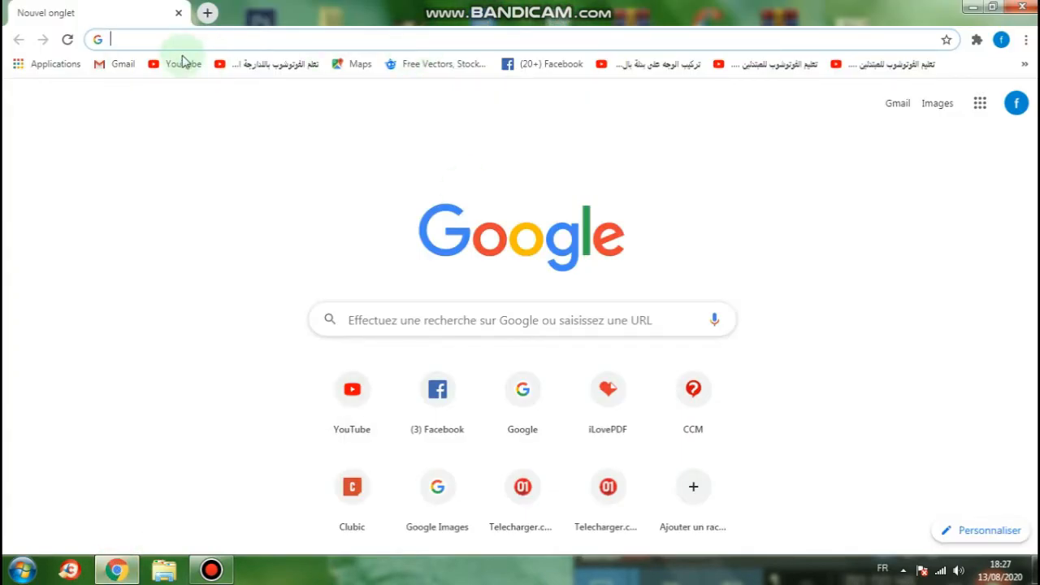
pyautogui.click(160, 40)
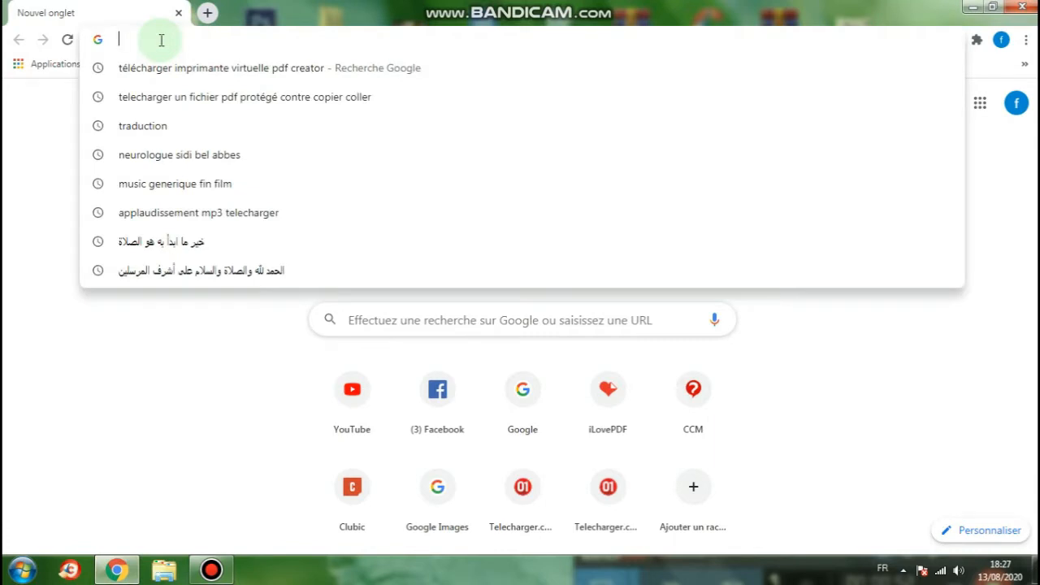
pyautogui.write('i')
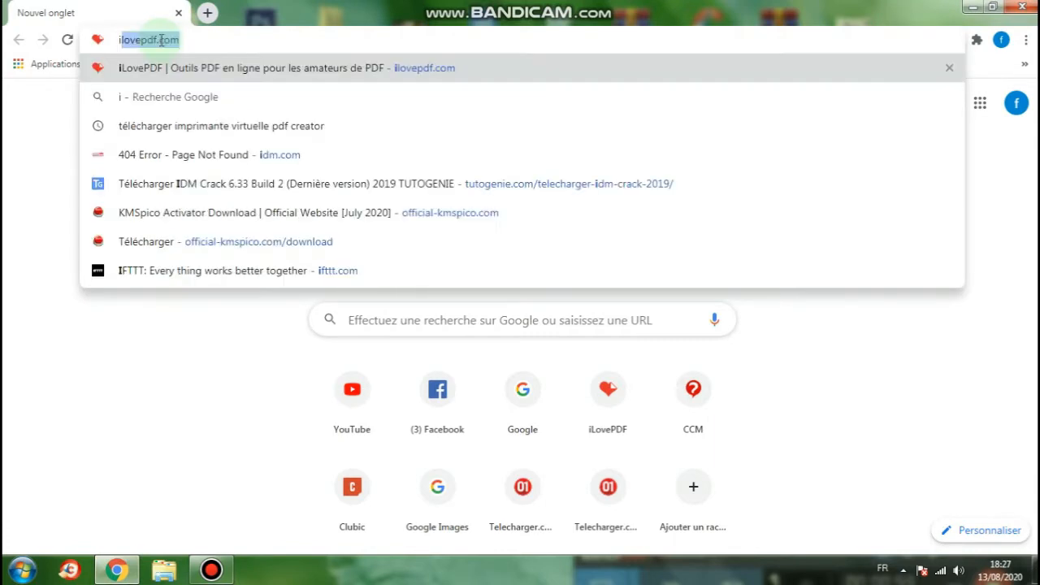
pyautogui.write('love')
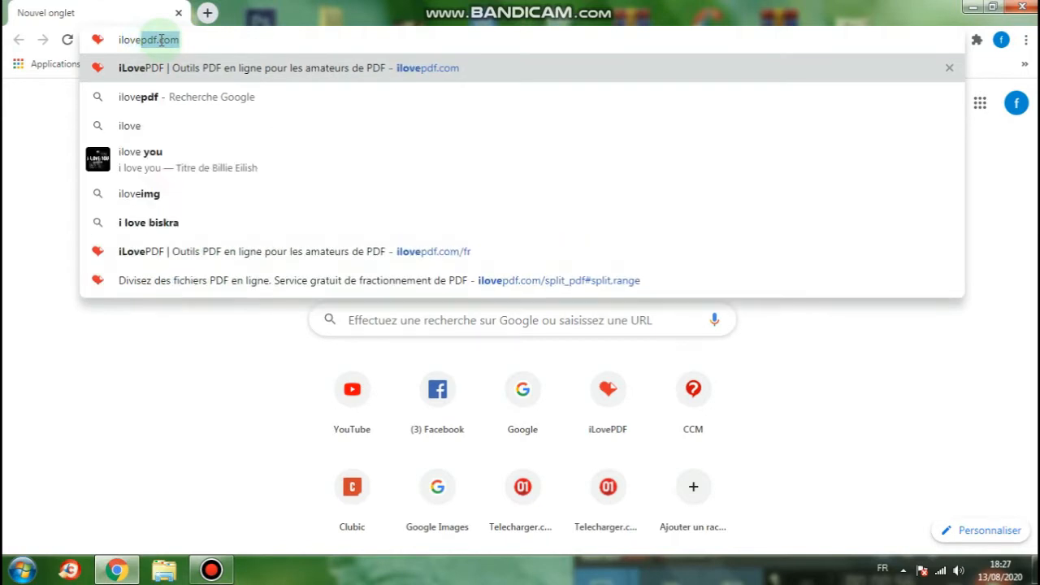
pyautogui.press('Right')
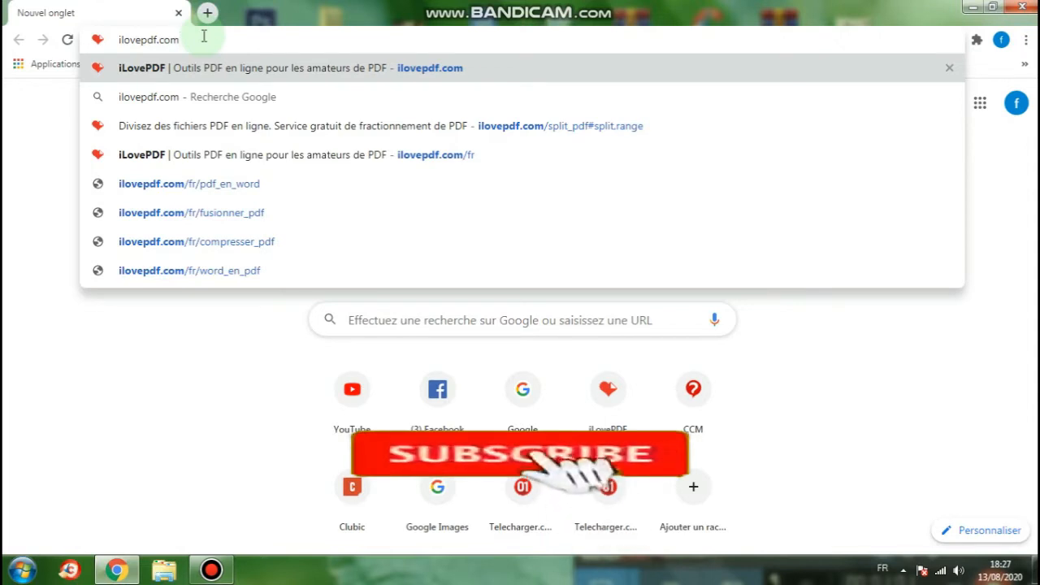
pyautogui.press('Return')
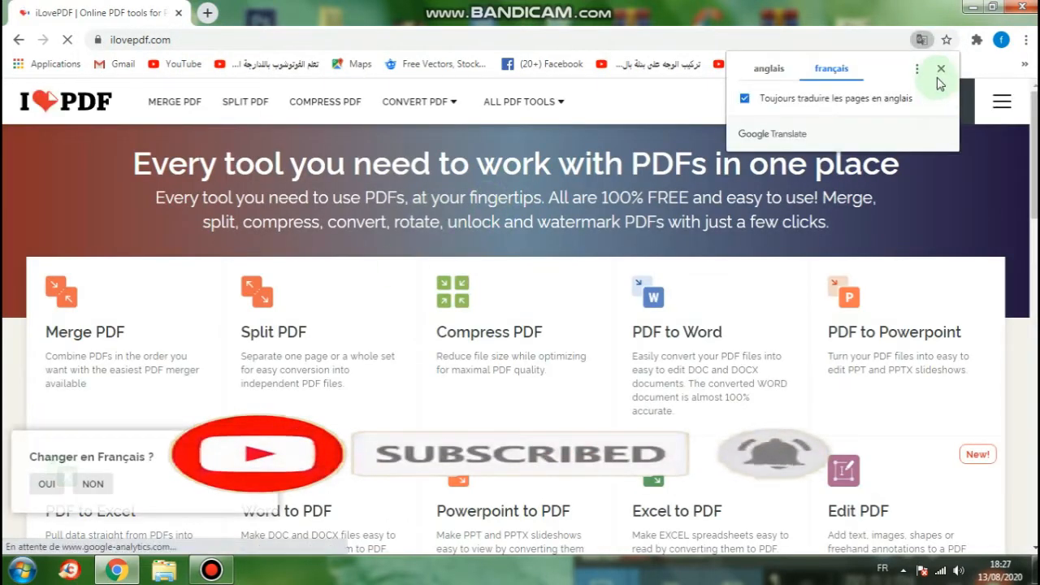
pyautogui.click(938, 71)
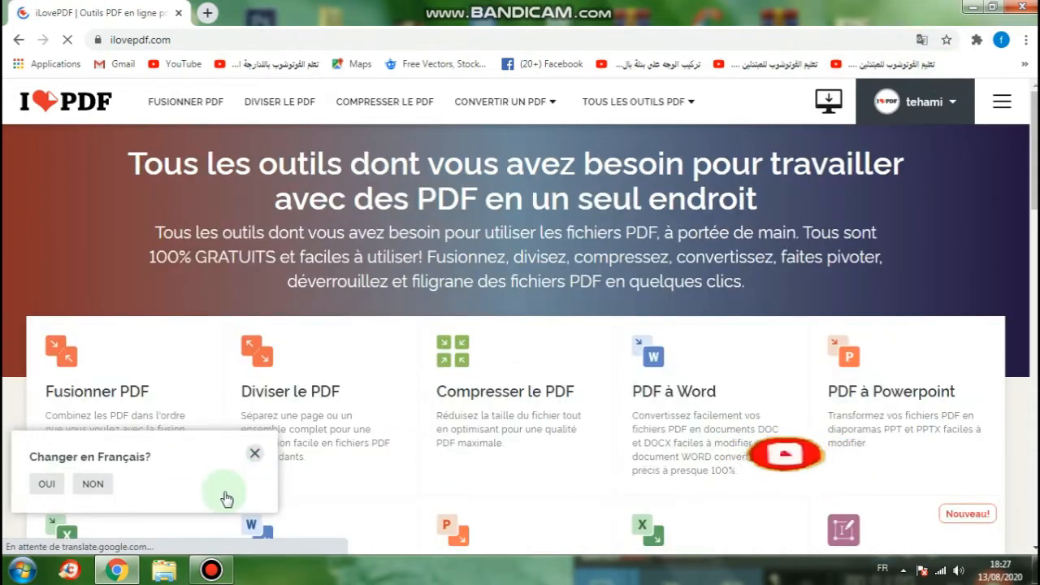
pyautogui.click(255, 454)
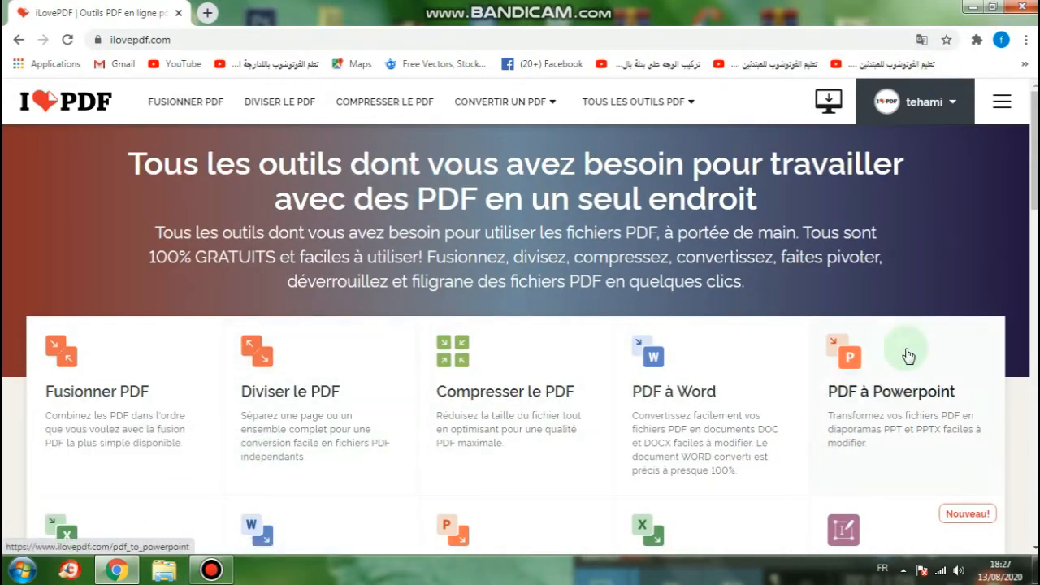
# Find the PDF to PowerPoint converter among the site's tools and open it
pyautogui.scroll(-3, 894, 341)
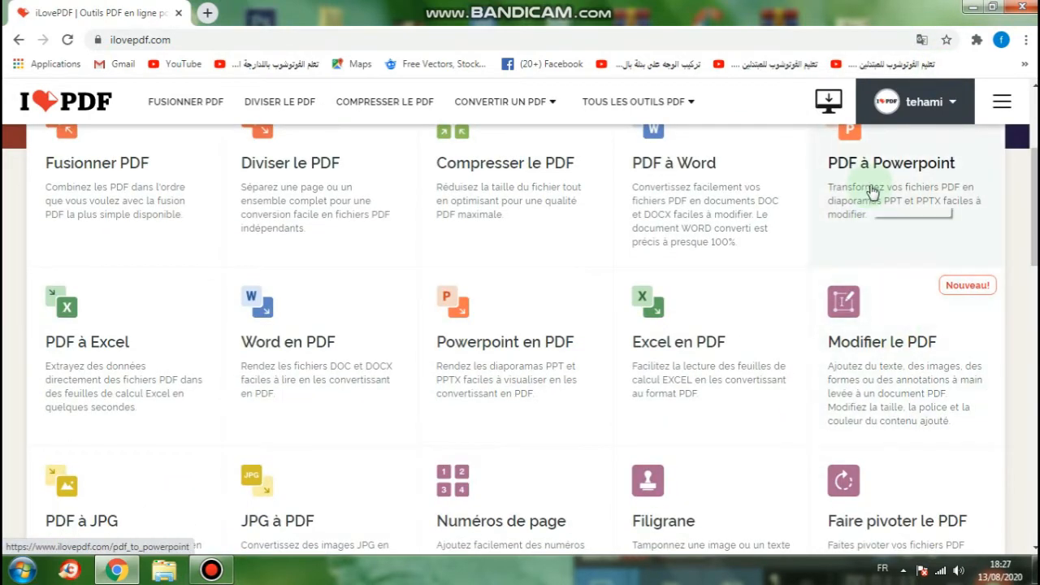
pyautogui.scroll(1, 870, 228)
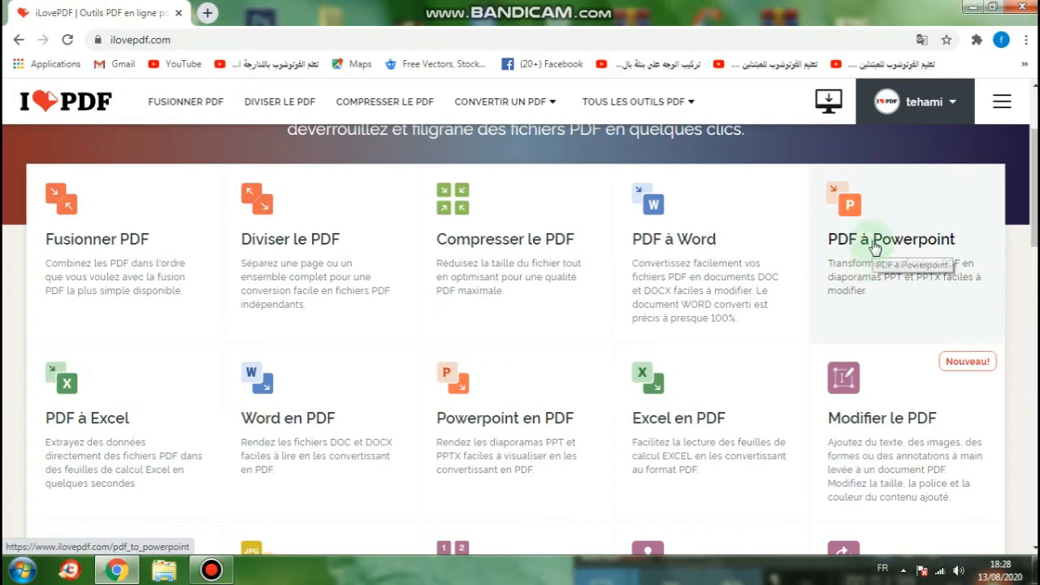
pyautogui.click(875, 246)
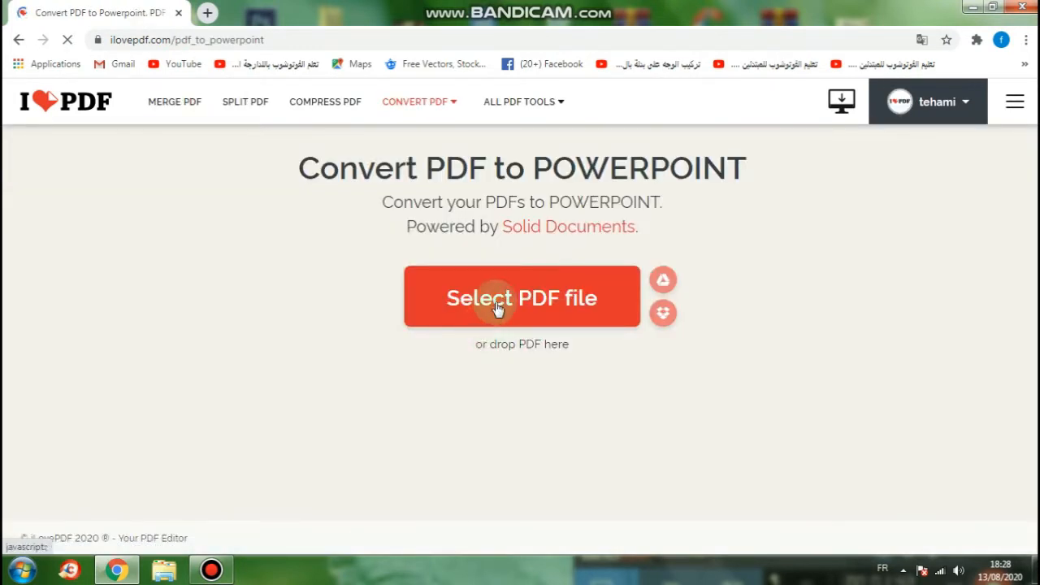
# Select the PDF "Operations sur les documents" from the desktop (Bureau) as the file to convert
pyautogui.click(526, 307)
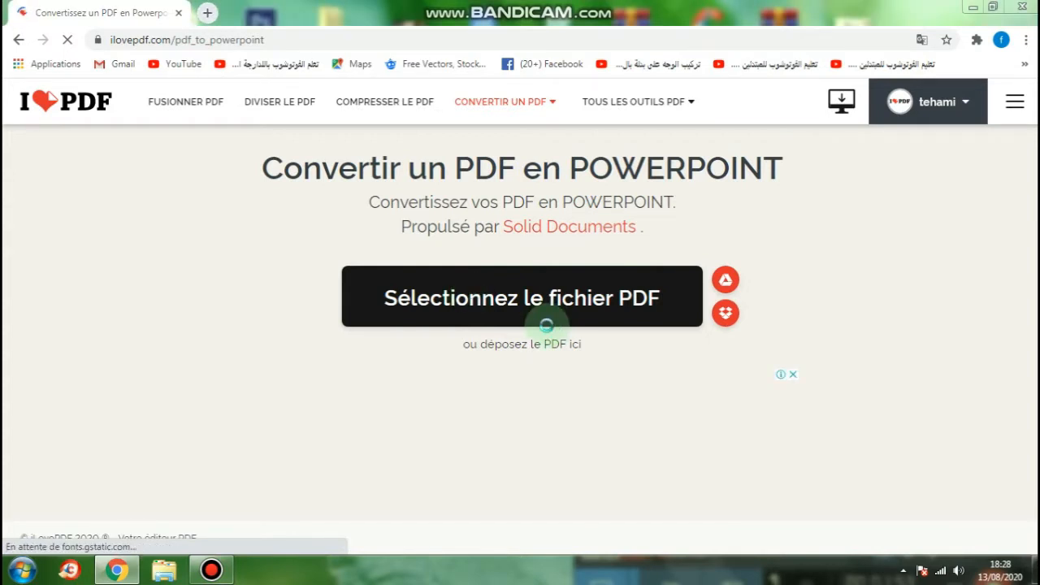
pyautogui.click(534, 297)
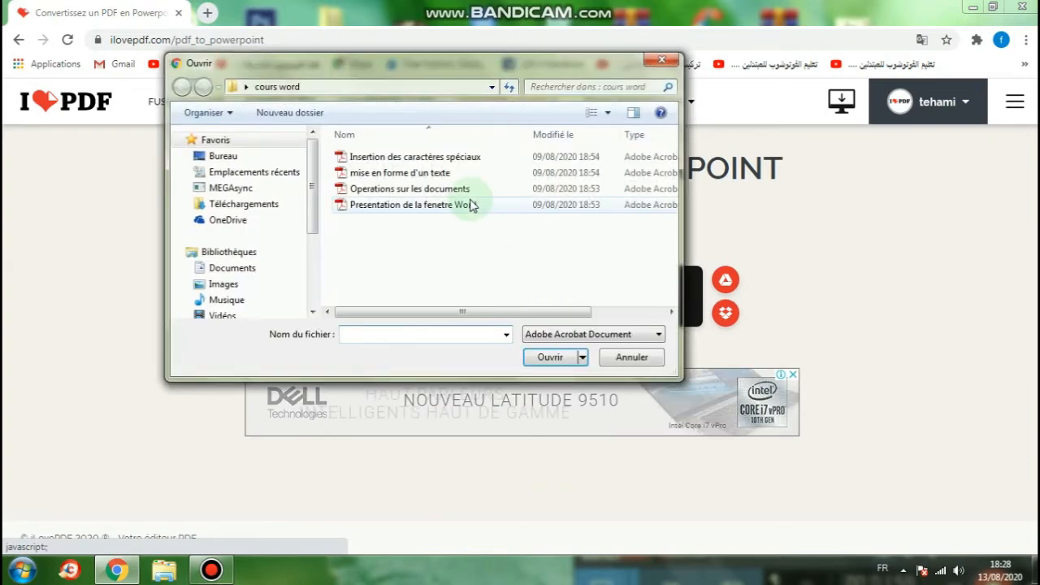
pyautogui.click(215, 157)
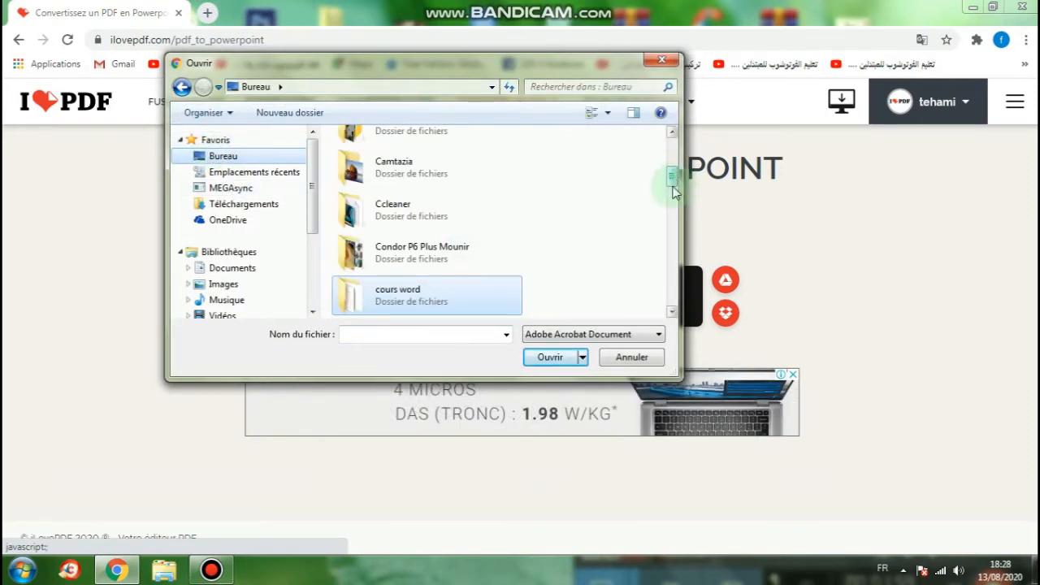
pyautogui.moveTo(673, 189); pyautogui.dragTo(671, 290)
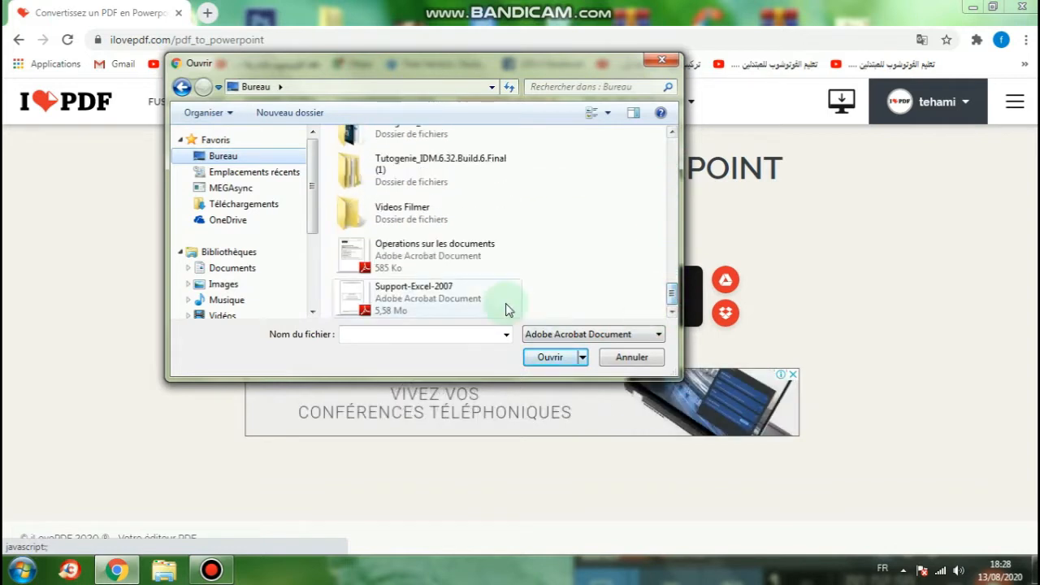
pyautogui.click(399, 257)
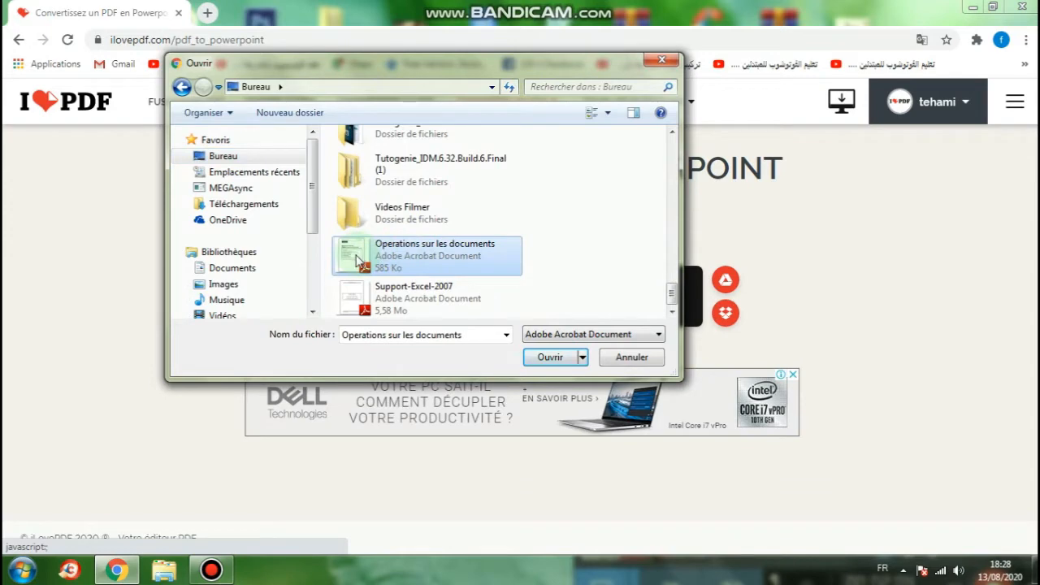
pyautogui.click(557, 358)
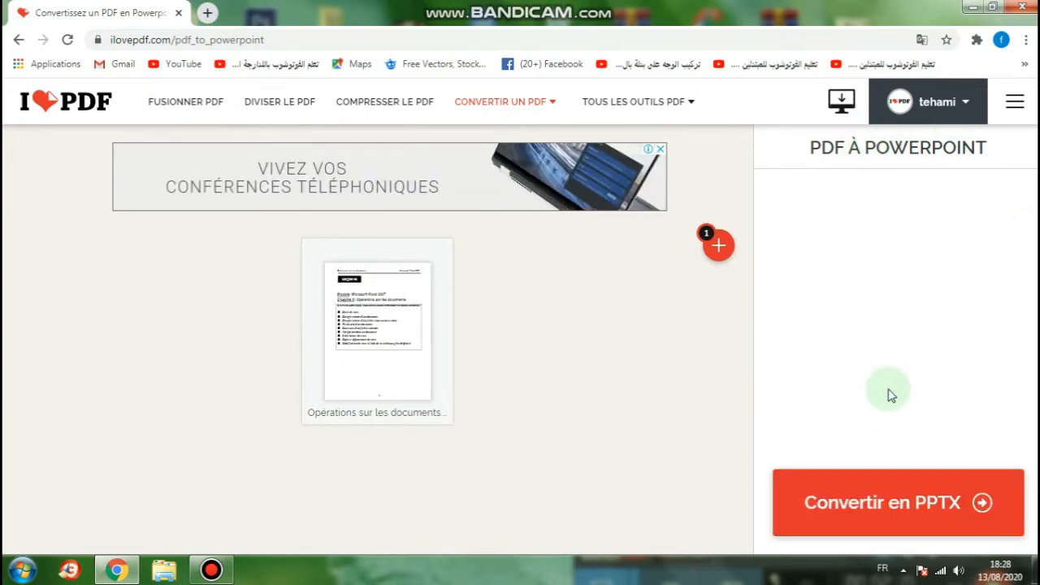
# Convert the uploaded PDF to PPTX and download the resulting PowerPoint presentation
pyautogui.click(884, 509)
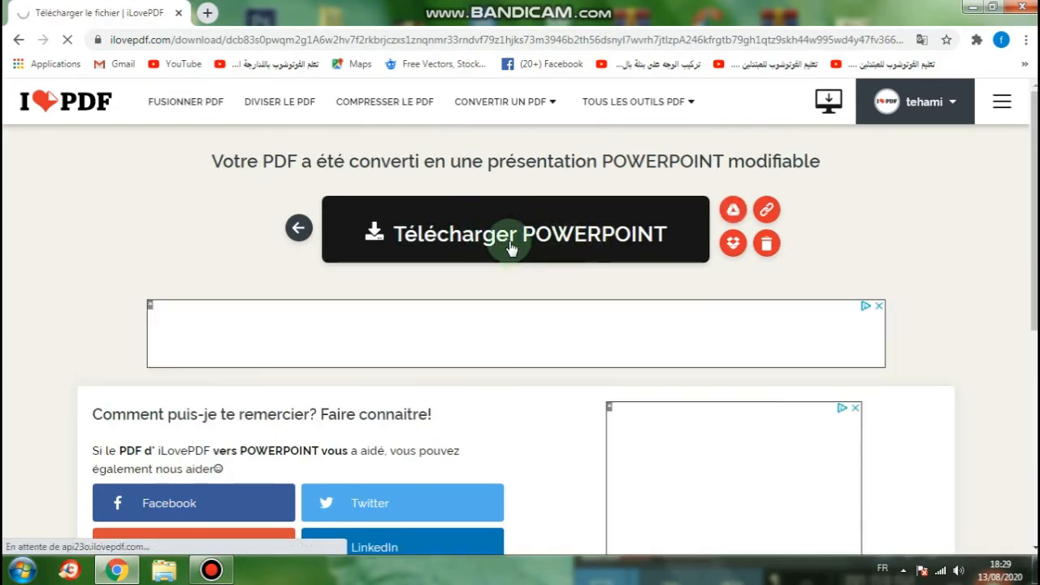
pyautogui.click(512, 241)
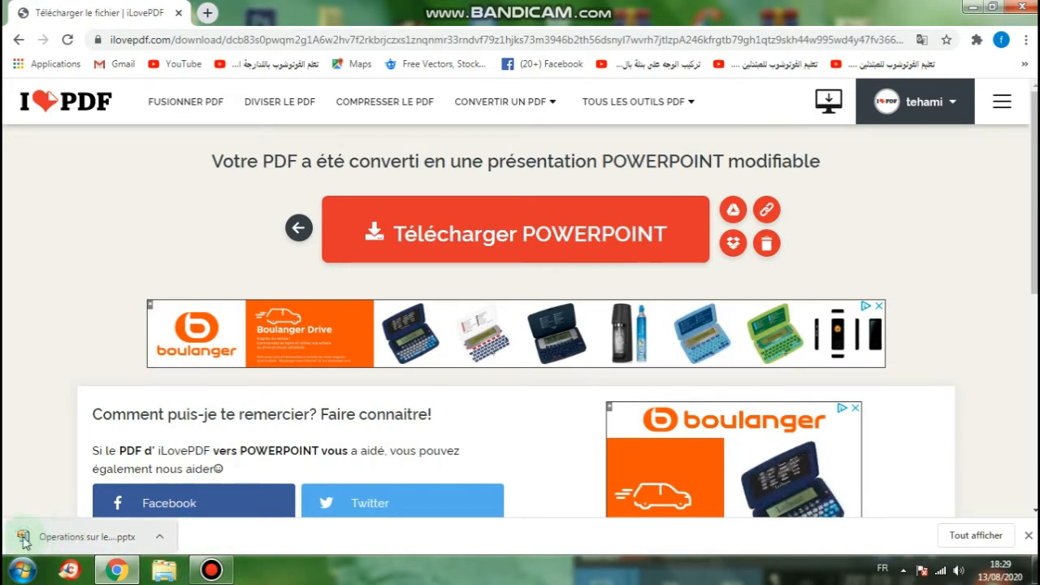
# Show the downloaded "Operations sur les documents" presentation in its folder and copy it to the desktop
pyautogui.click(161, 538)
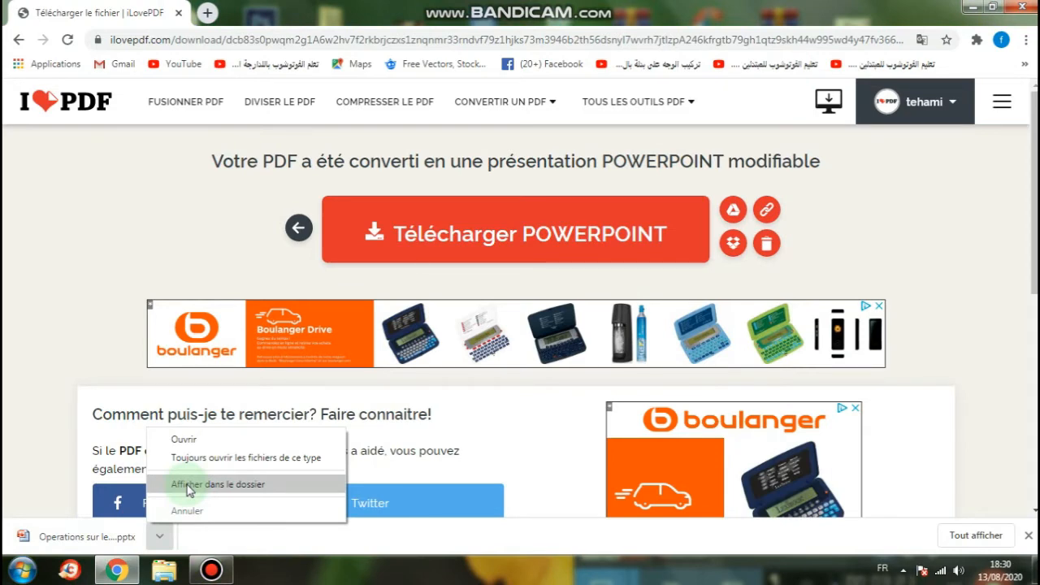
pyautogui.click(189, 486)
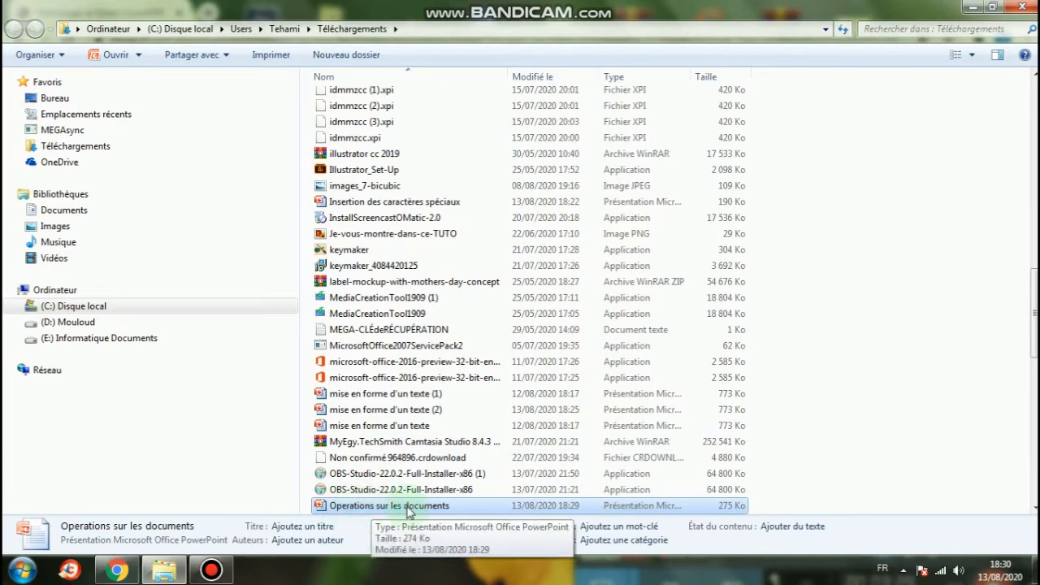
pyautogui.rightClick(379, 512)
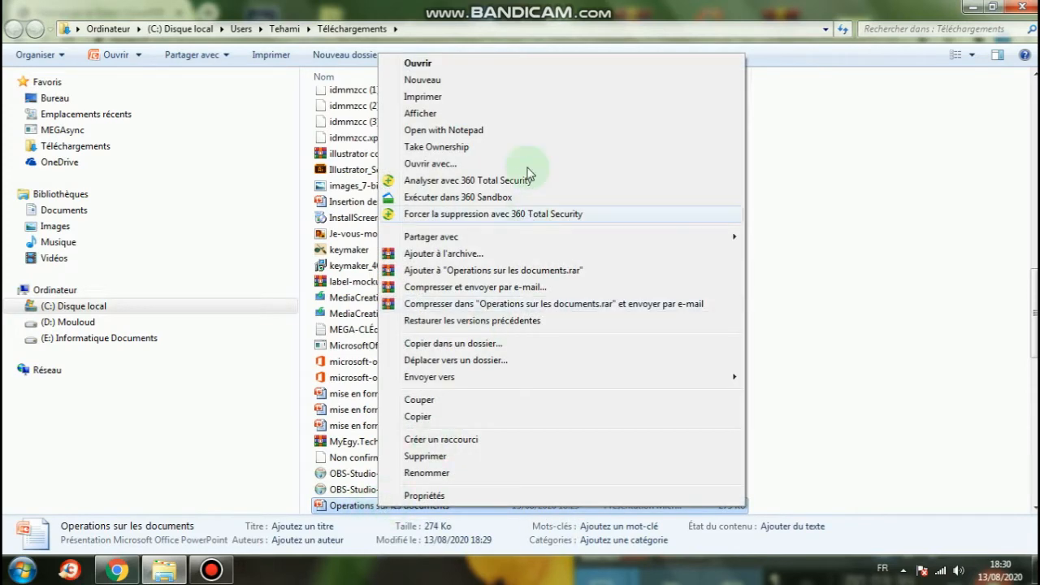
pyautogui.click(419, 416)
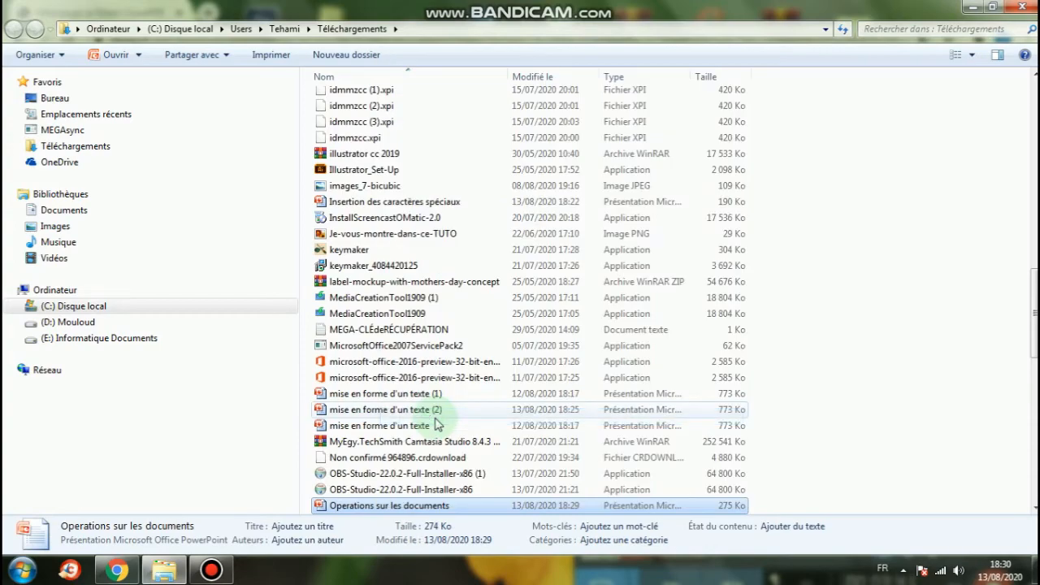
pyautogui.click(1020, 7)
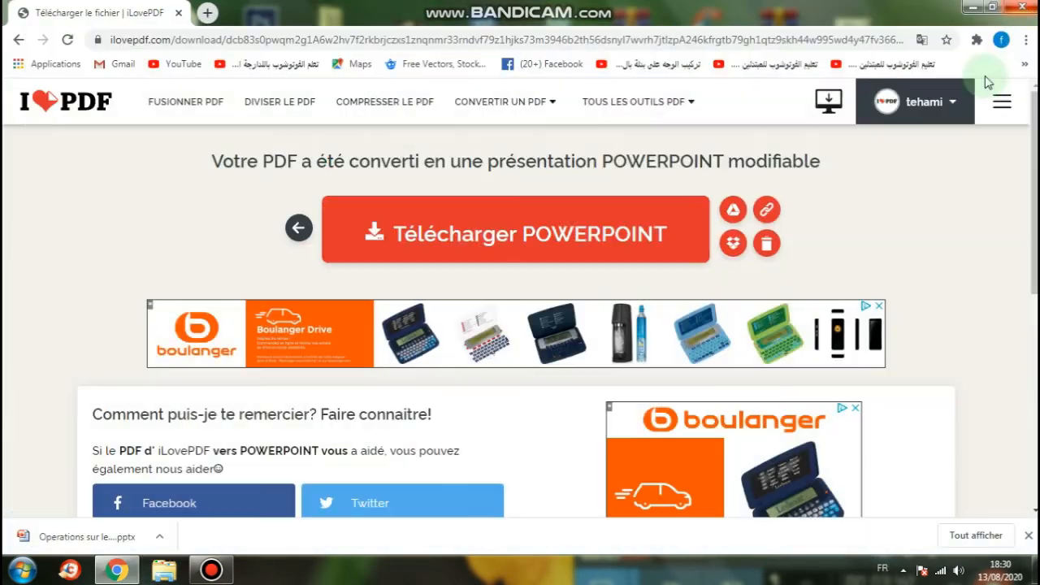
pyautogui.click(967, 8)
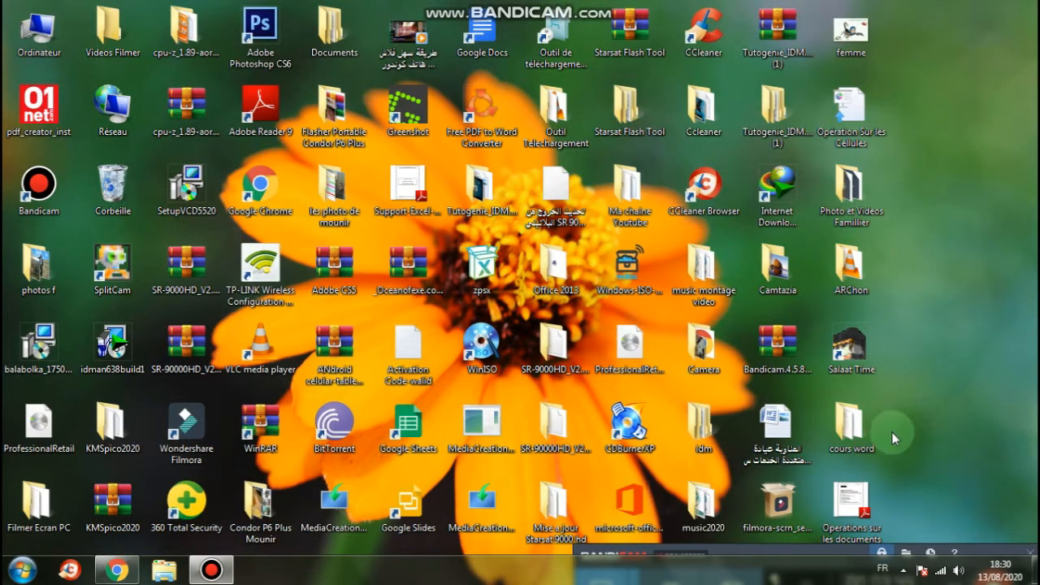
pyautogui.rightClick(949, 119)
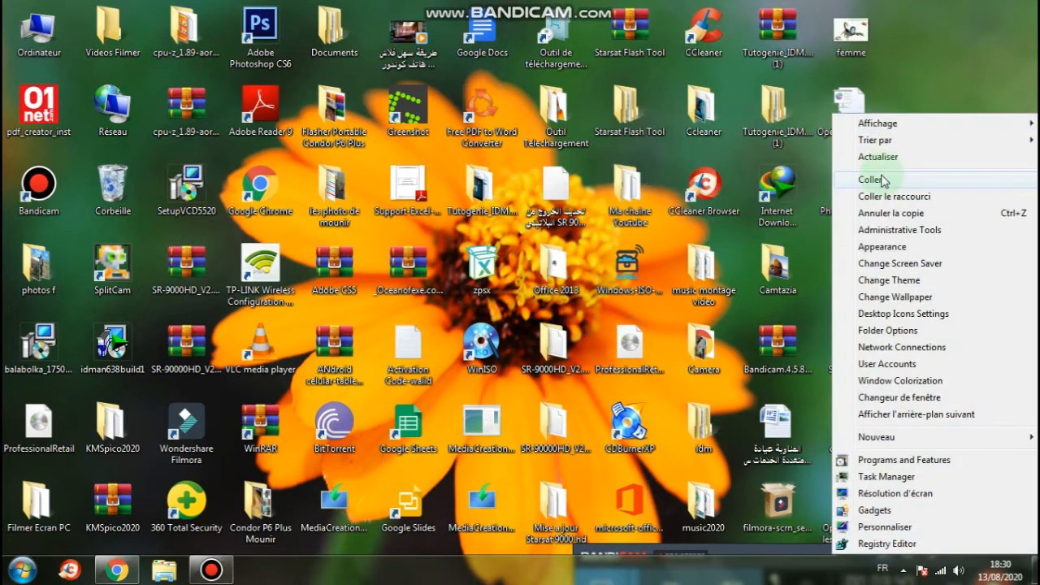
pyautogui.click(884, 181)
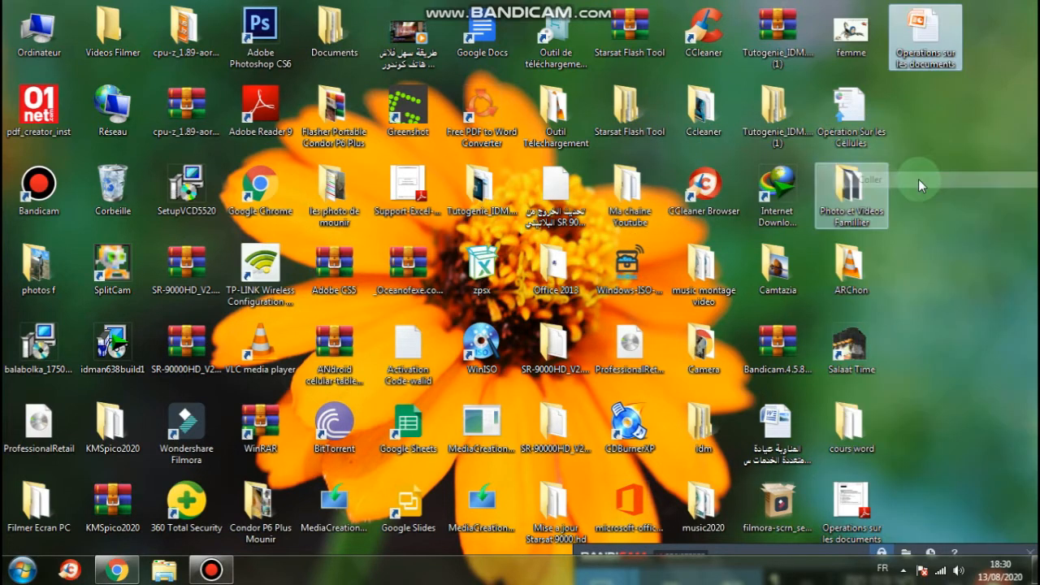
# Open the original PDF "Operations sur les documents" from the desktop for comparison and close it
pyautogui.doubleClick(856, 510)
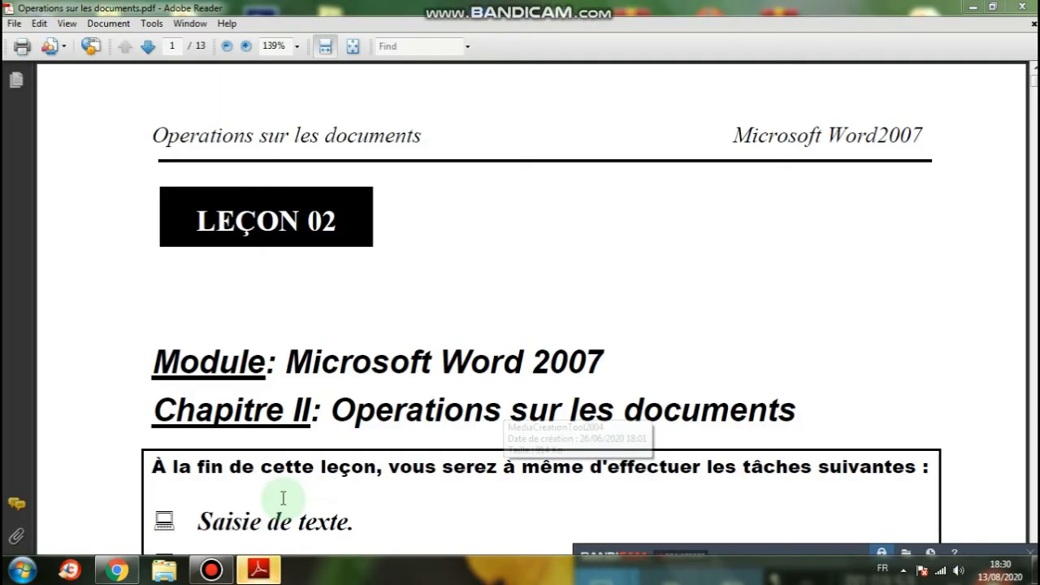
pyautogui.click(1023, 7)
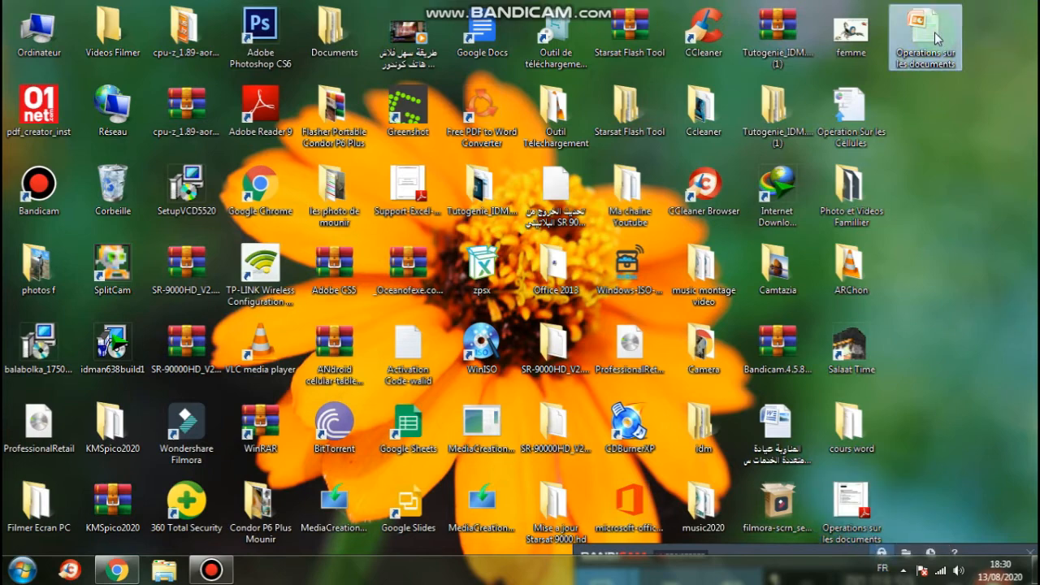
# Open the converted presentation from the desktop in PowerPoint and check its slides against the original PDF content
pyautogui.doubleClick(939, 38)
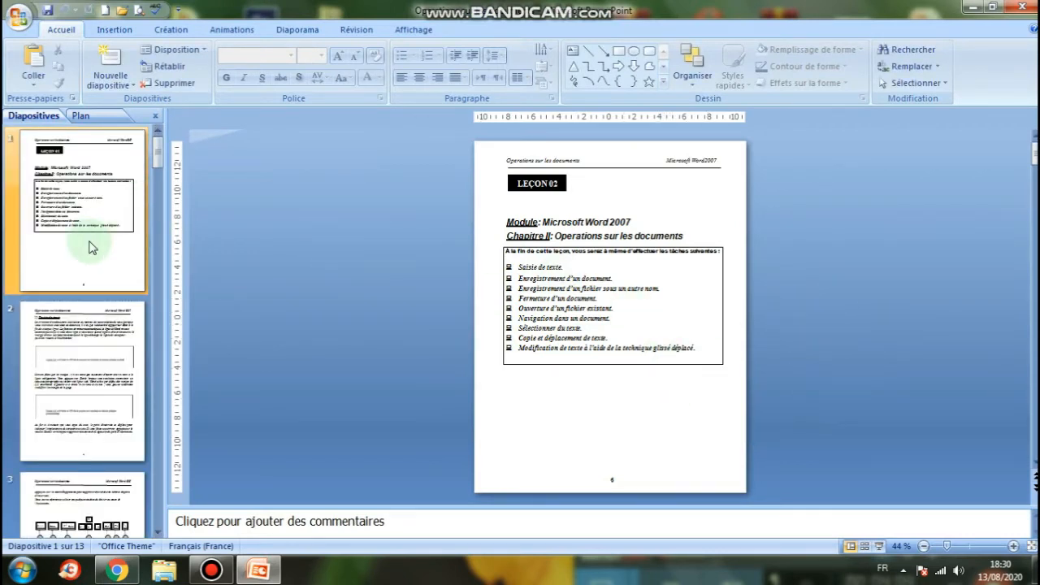
pyautogui.click(80, 354)
pyautogui.click(101, 491)
pyautogui.scroll(-5, 102, 488)
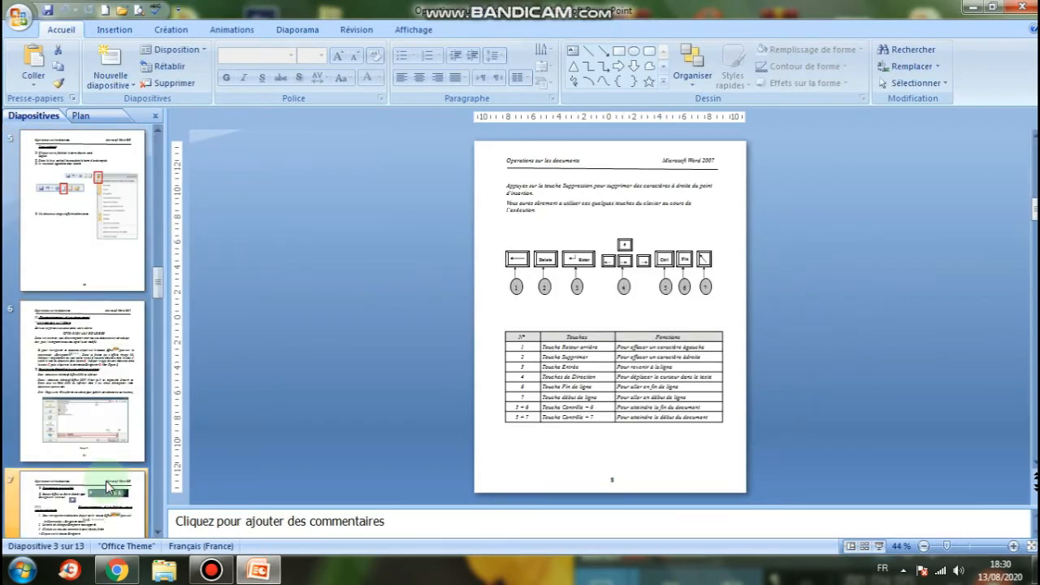
pyautogui.scroll(5, 113, 481)
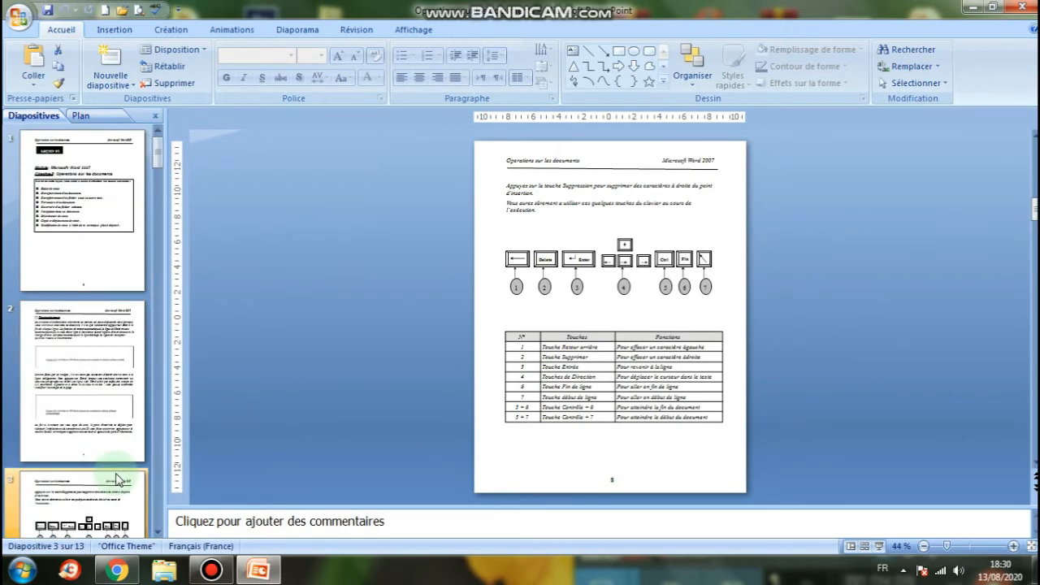
pyautogui.click(104, 225)
pyautogui.click(100, 351)
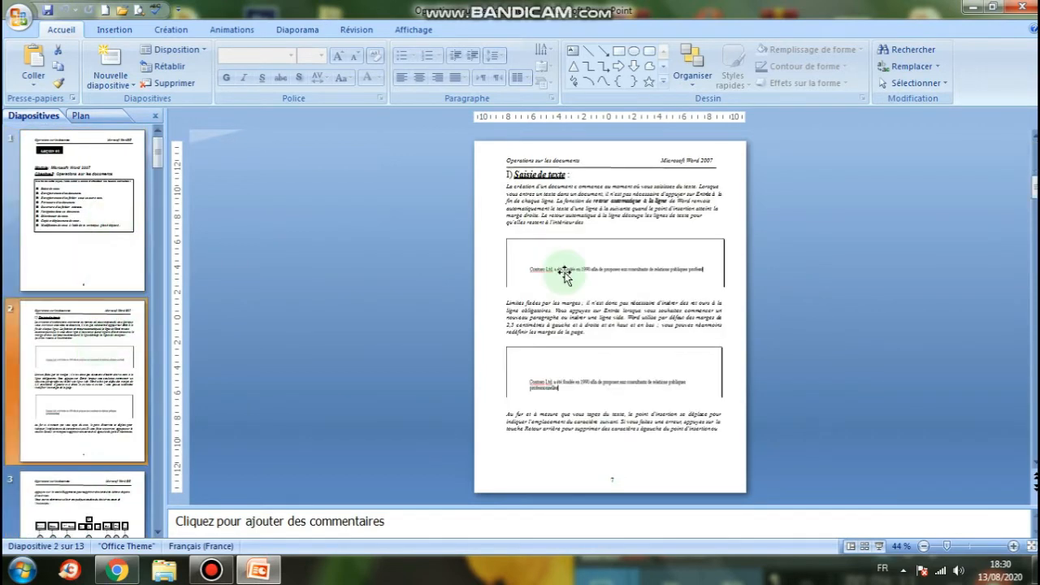
# Add an Entrée brusque entrance animation to the "Saisie de texte" text block on slide 2, with direction À partir de la gauche
pyautogui.click(614, 199)
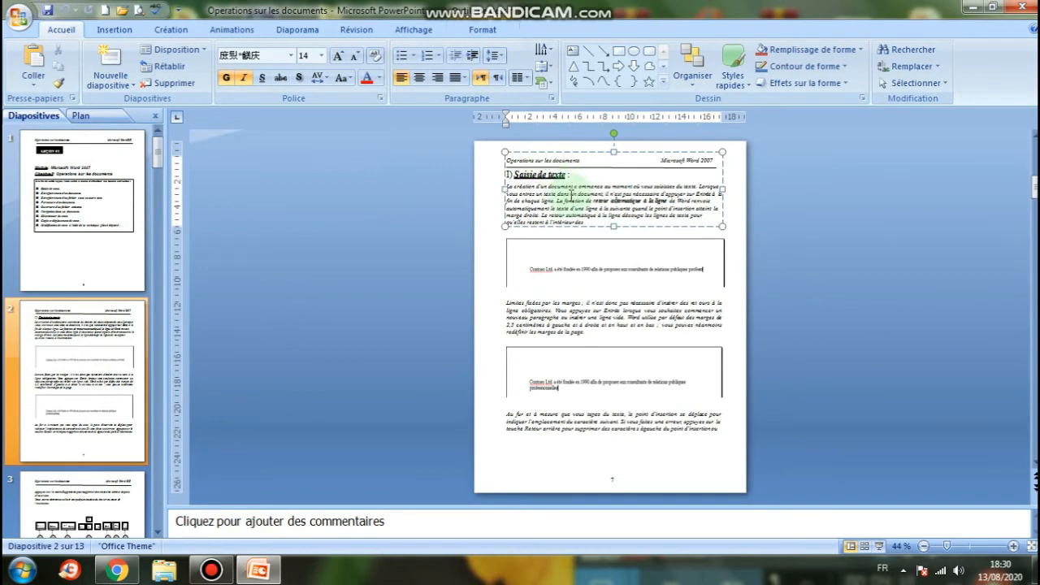
pyautogui.click(229, 32)
pyautogui.click(106, 77)
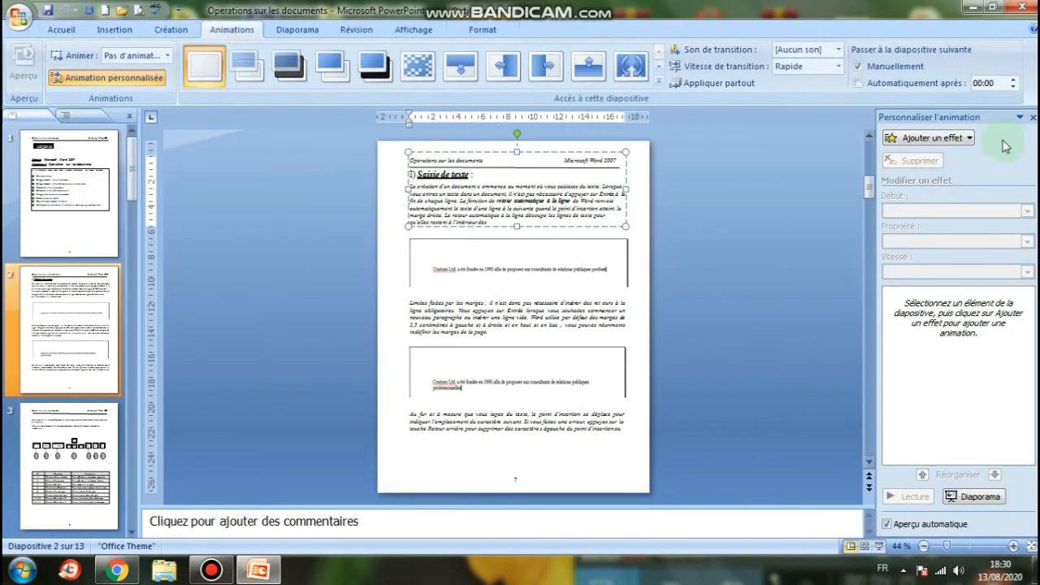
pyautogui.click(971, 139)
pyautogui.moveTo(964, 160)
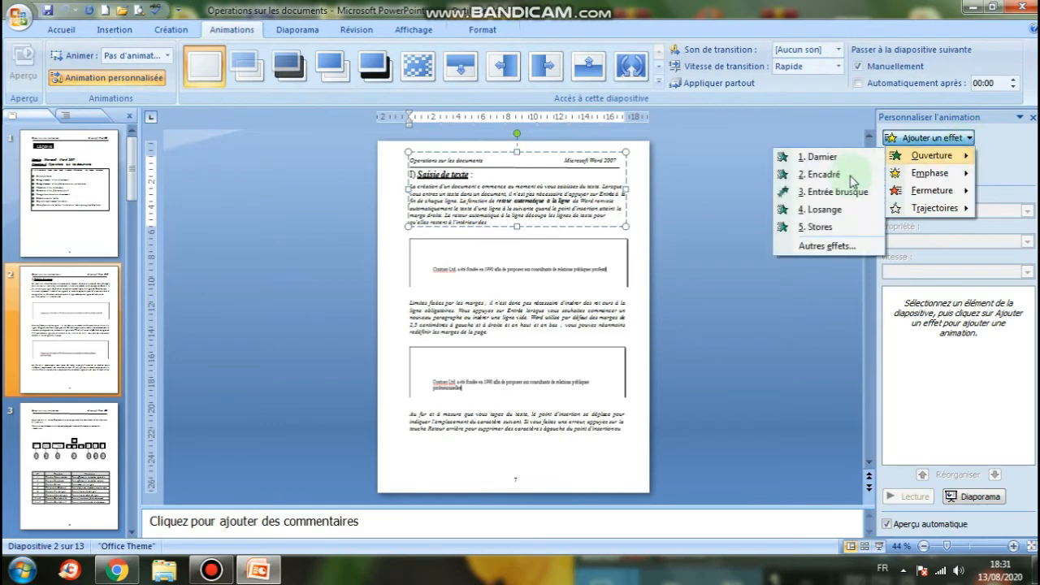
pyautogui.click(843, 195)
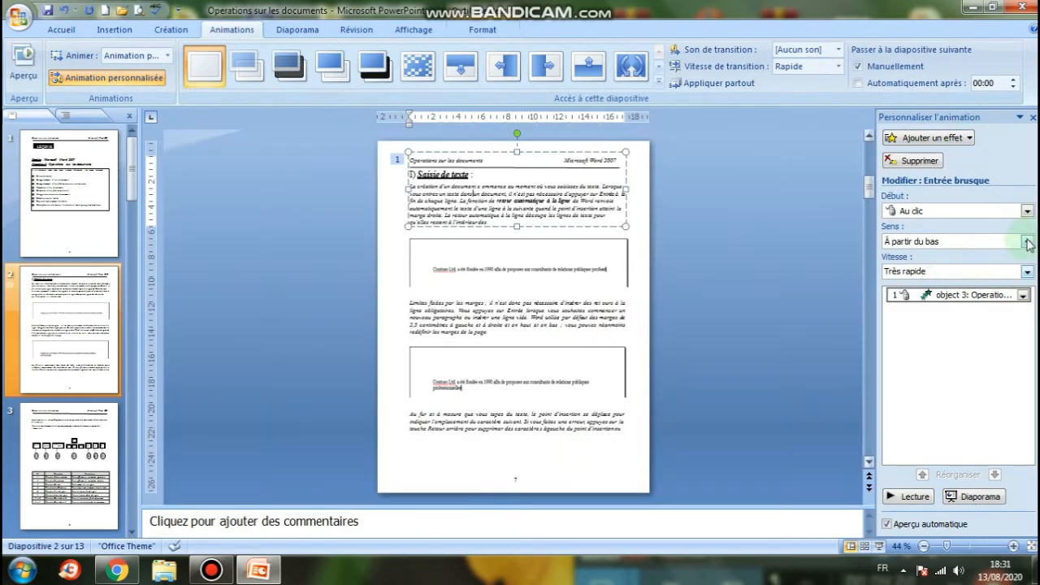
pyautogui.click(1027, 241)
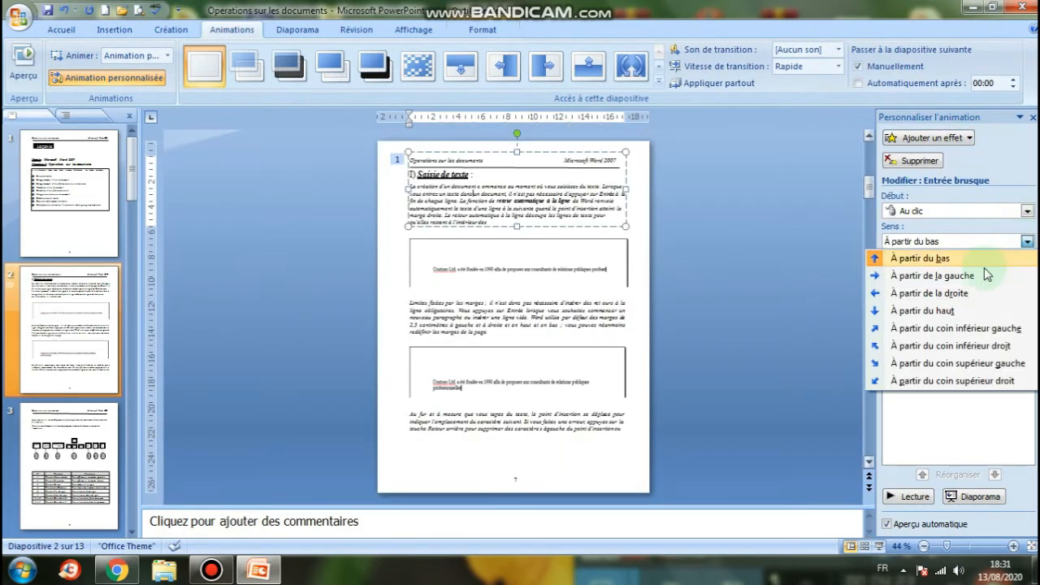
pyautogui.click(975, 276)
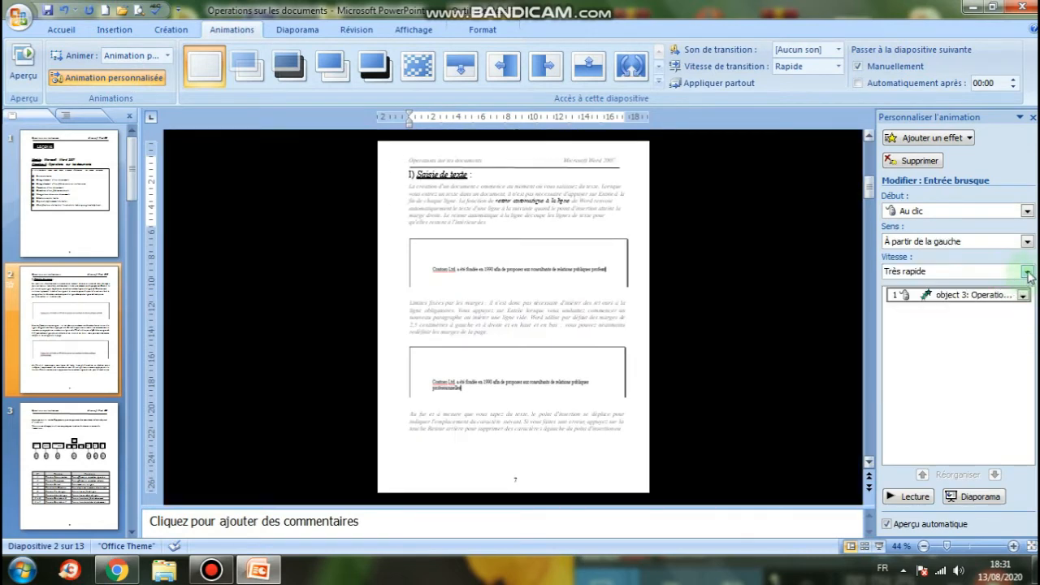